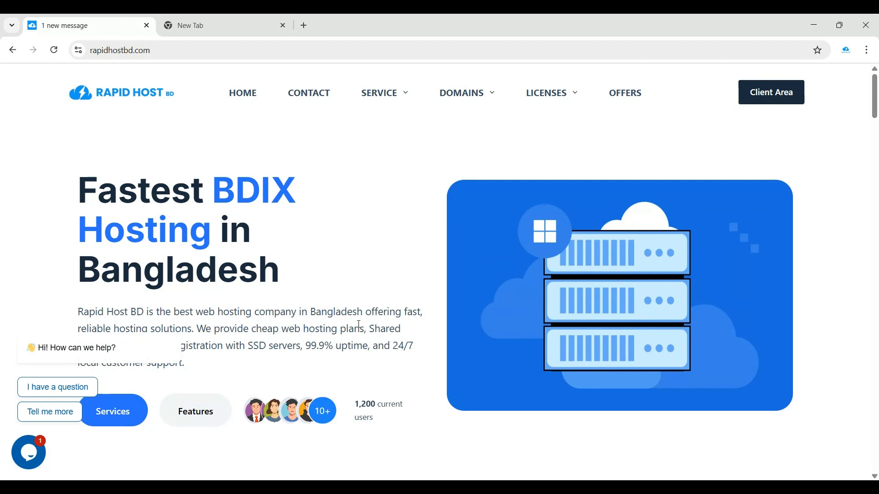
Browse down through the Rapid Host BD homepage sections
mouse_move(374, 112)
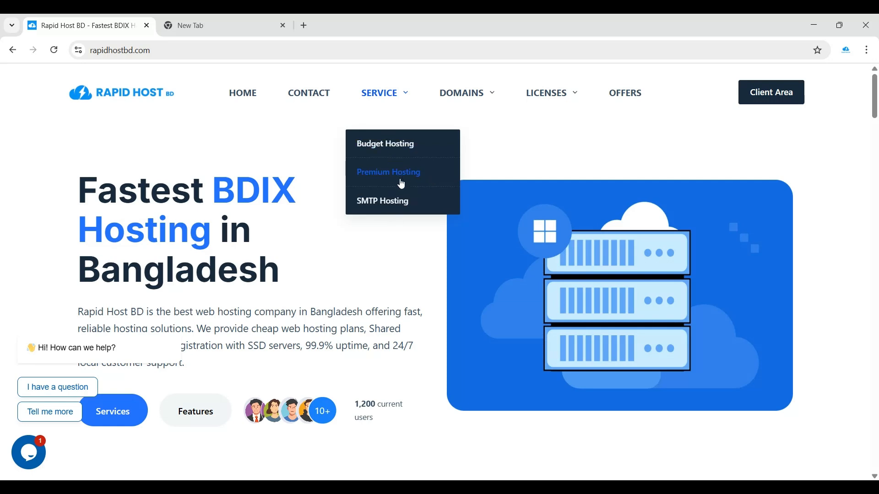
mouse_move(468, 99)
mouse_move(550, 94)
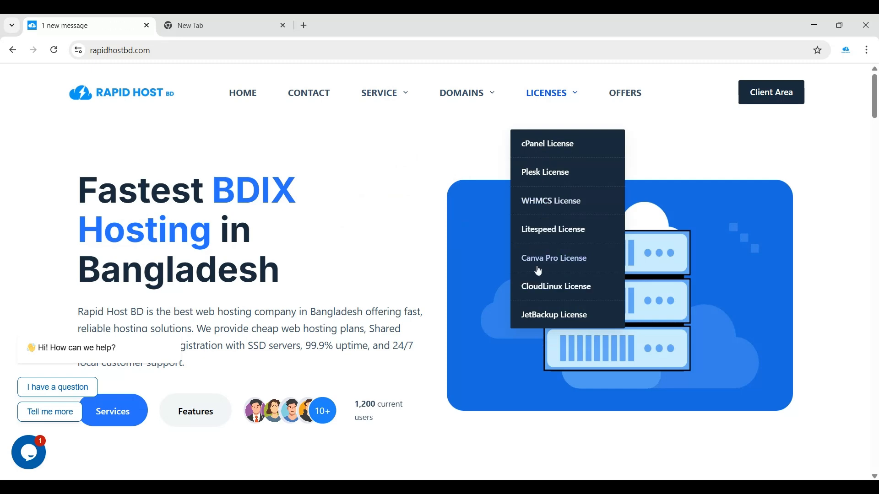
scroll(366, 225, down, 8)
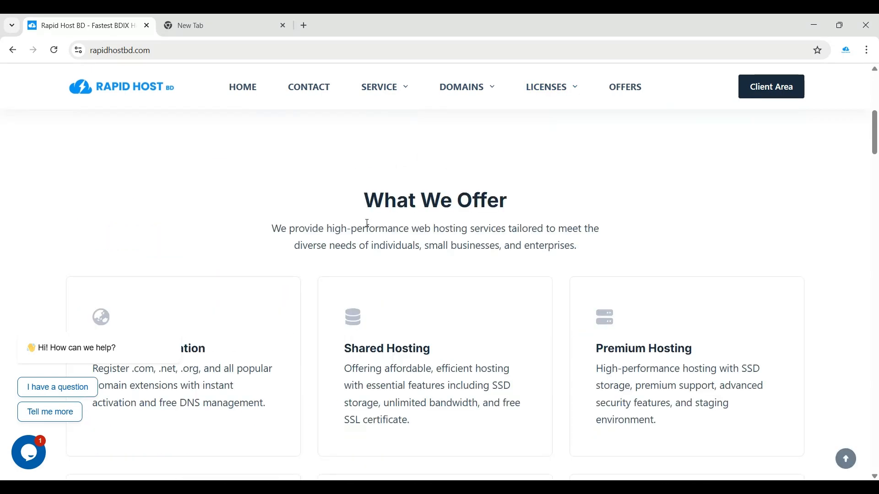
scroll(308, 355, down, 10)
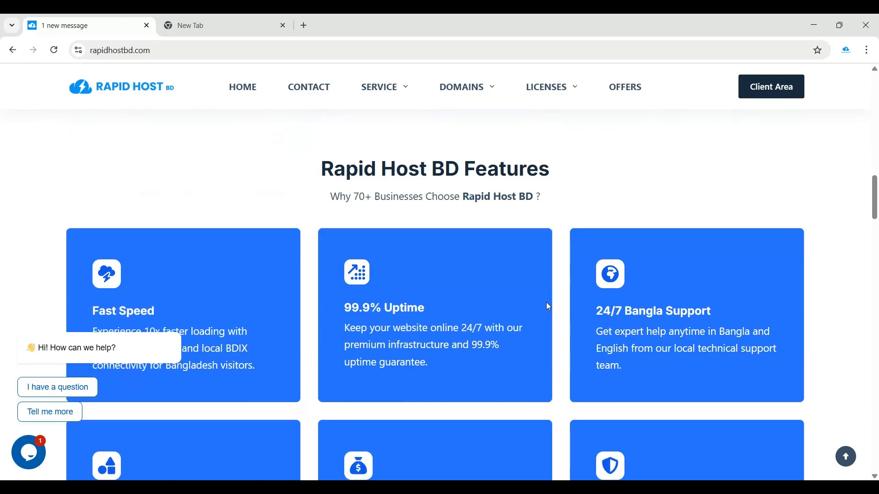
scroll(390, 246, down, 12)
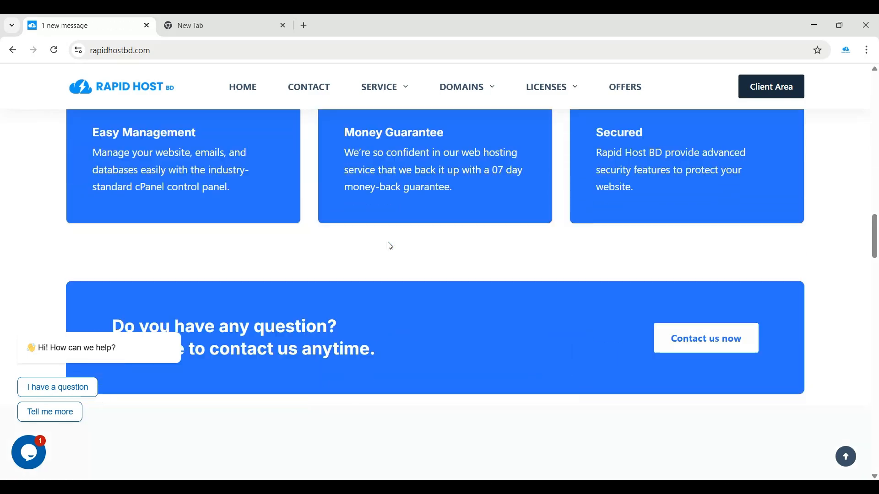
scroll(390, 246, down, 15)
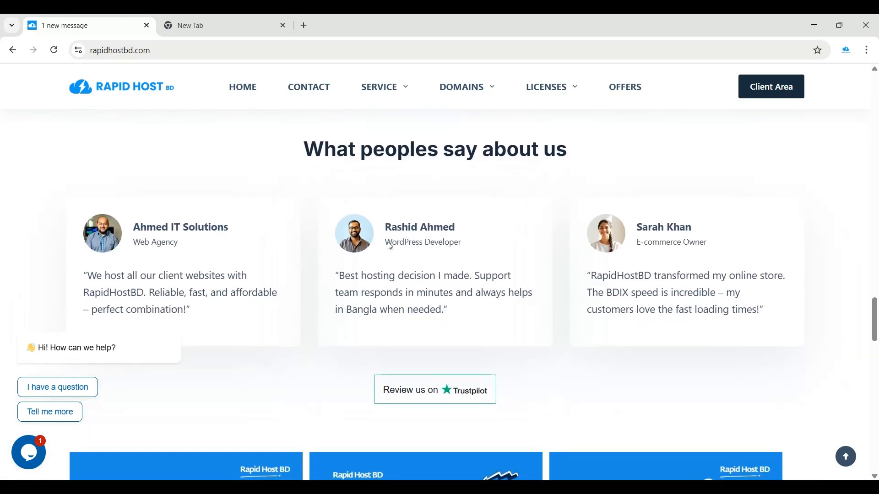
scroll(389, 241, down, 3)
scroll(459, 236, up, 2)
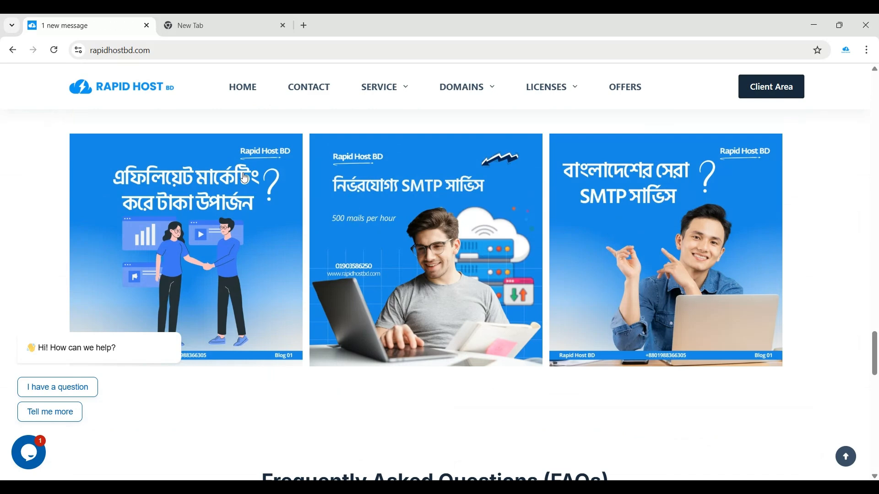
Open the Client Area login page in a new tab from the header
scroll(382, 270, down, 1)
scroll(382, 270, down, 10)
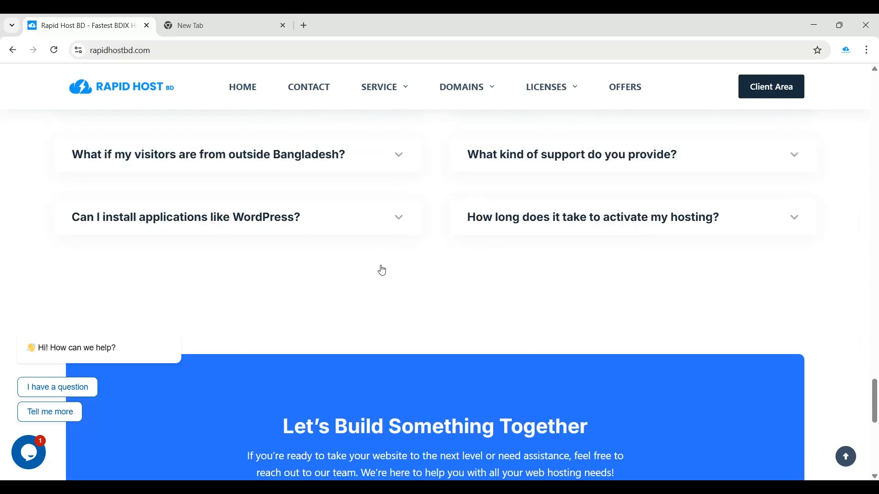
scroll(382, 267, up, 12)
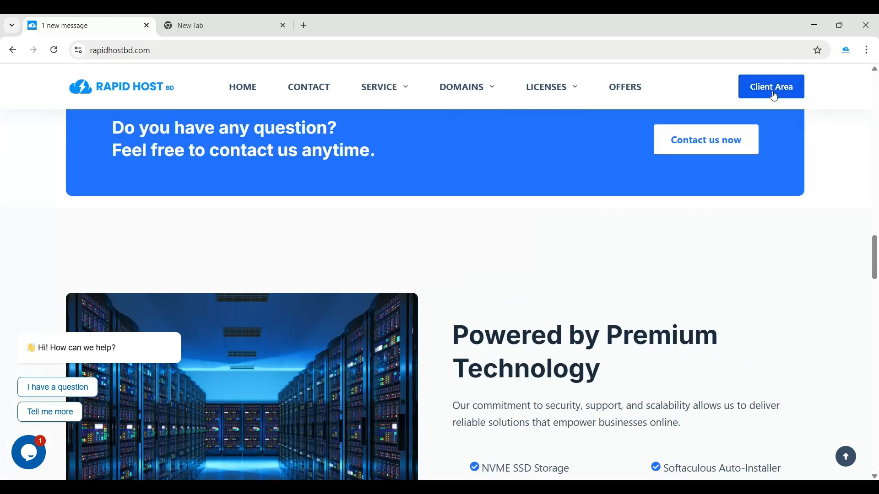
click(769, 95)
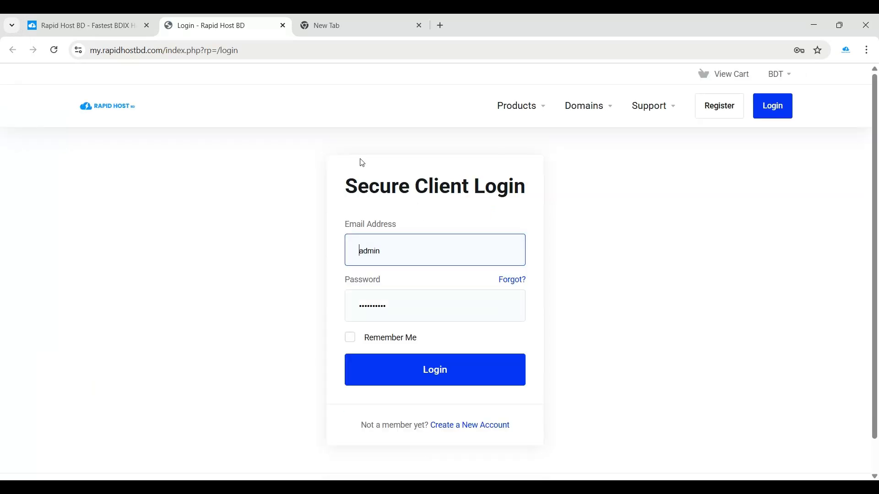
Leave the Secure Client Login page for the Create a New Account registration page
scroll(380, 206, down, 1)
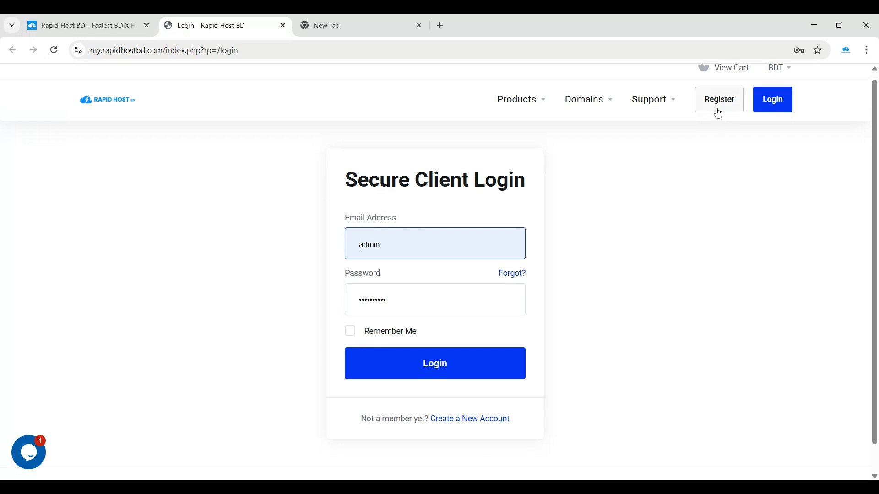
scroll(642, 151, down, 1)
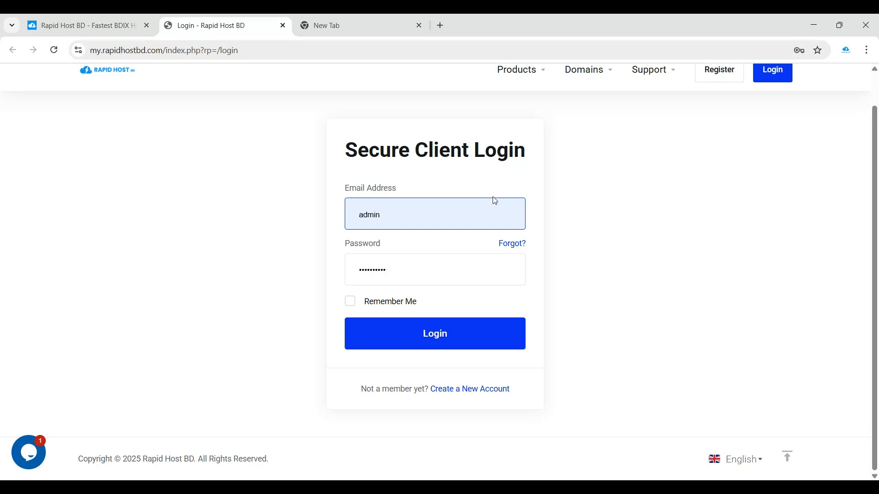
click(386, 265)
click(453, 393)
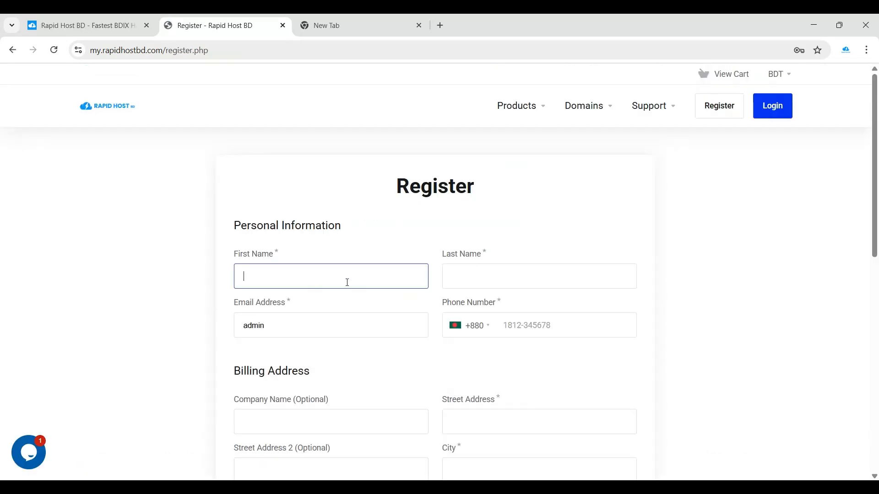
Fill in the First Name and Last Name fields and select the prefilled email text
scroll(279, 279, down, 6)
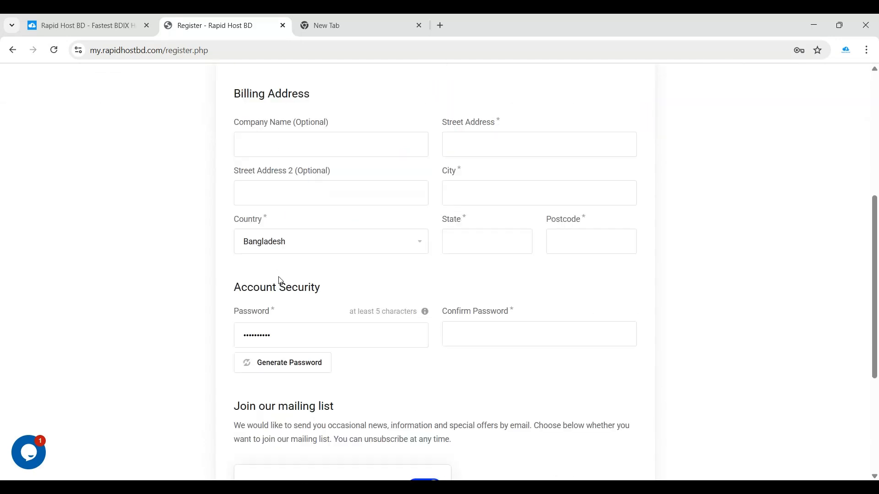
scroll(279, 281, up, 6)
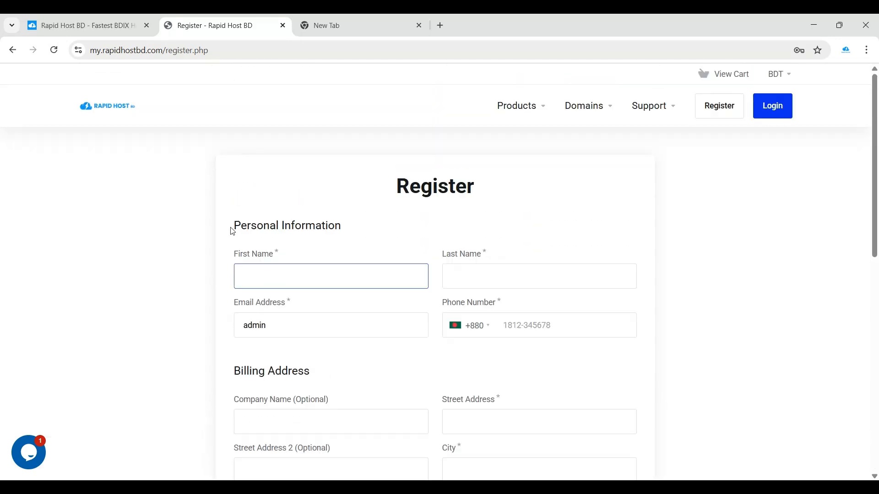
drag(233, 232, 373, 216)
click(279, 276)
click(465, 285)
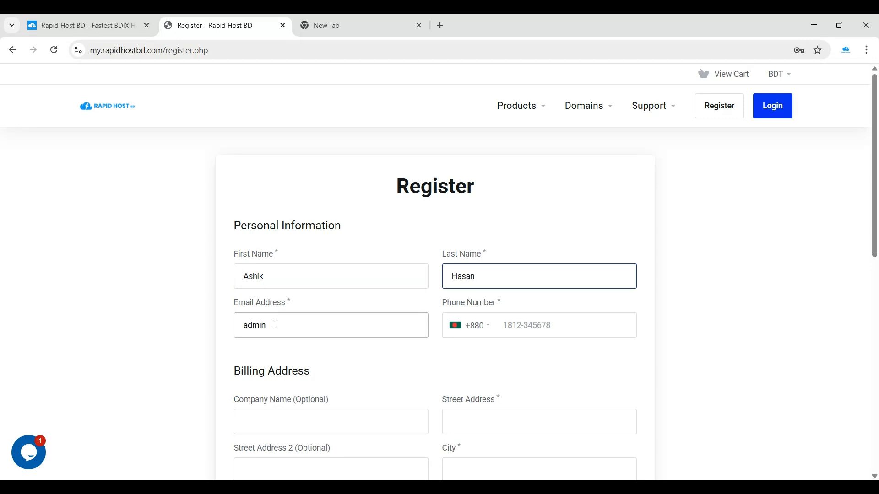
drag(276, 325, 207, 332)
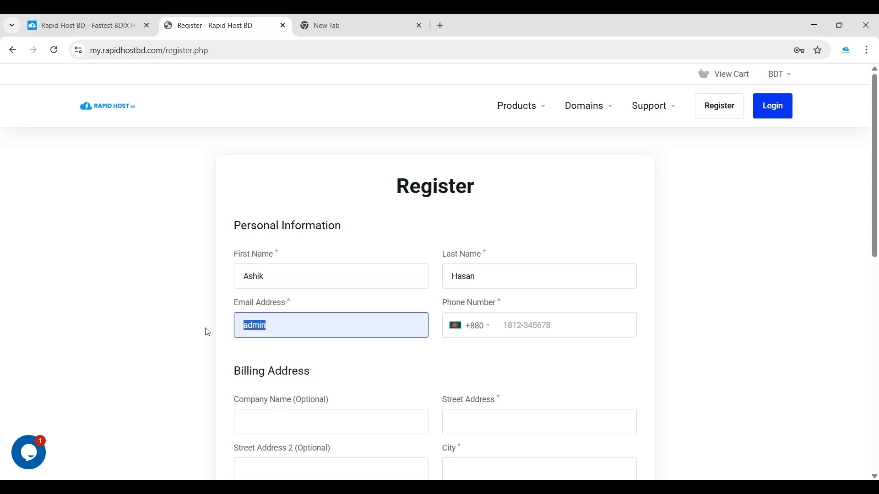
Load the temp-mail.org site in the blank new tab
click(345, 23)
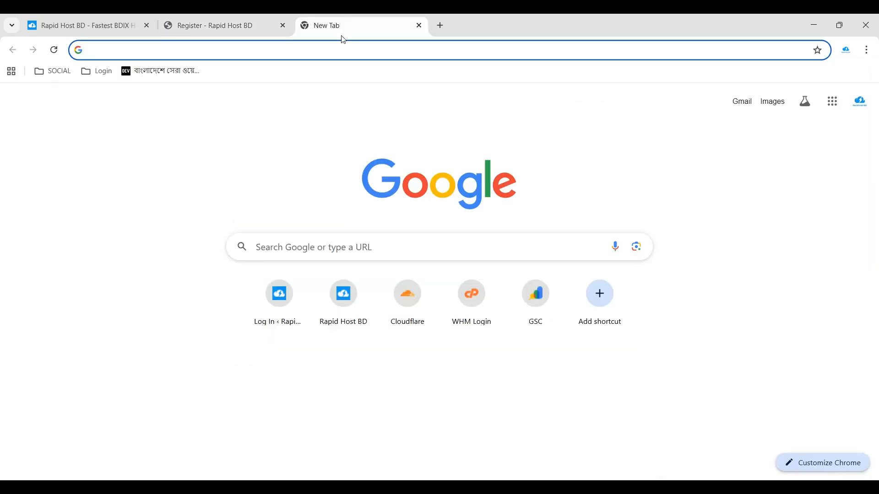
key(ctrl+v)
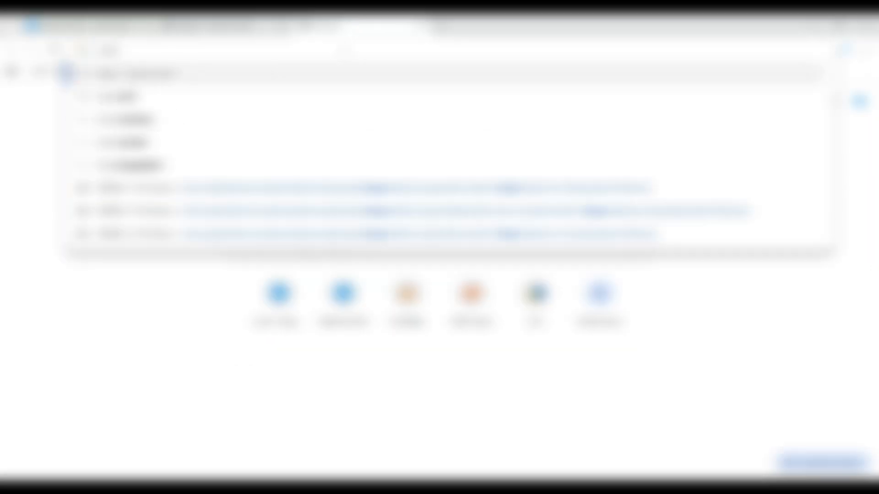
key(Return)
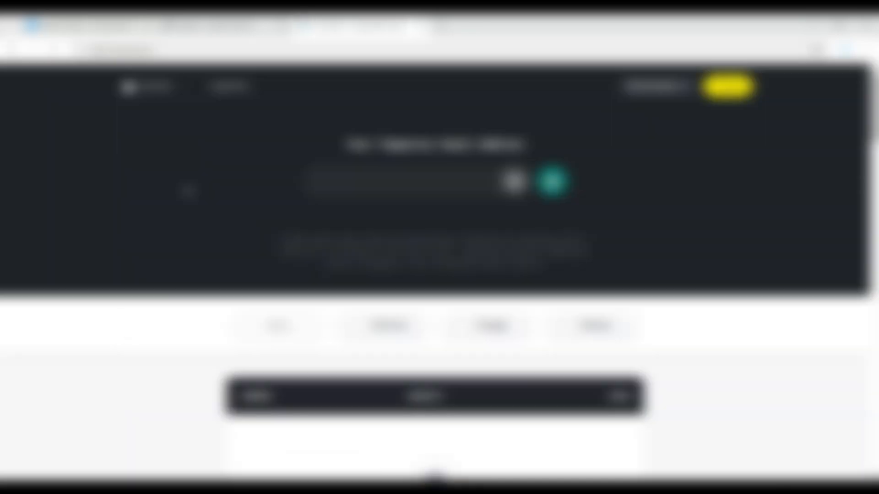
click(216, 19)
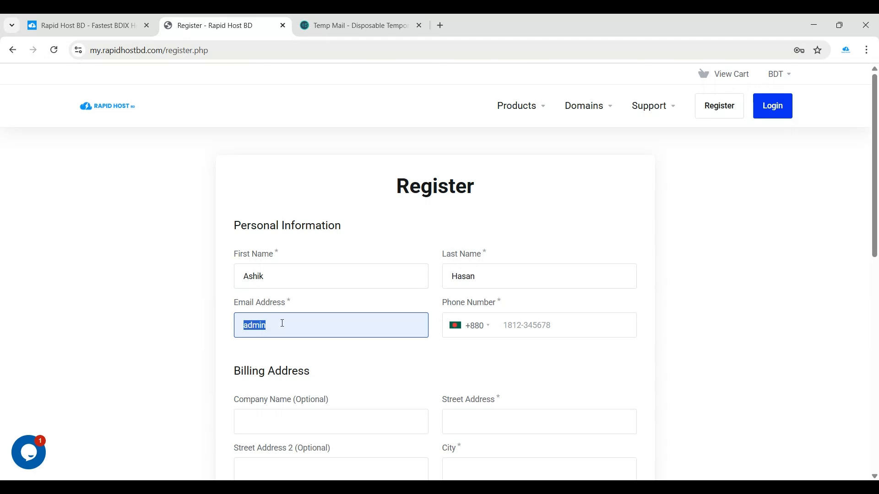
drag(234, 305, 280, 306)
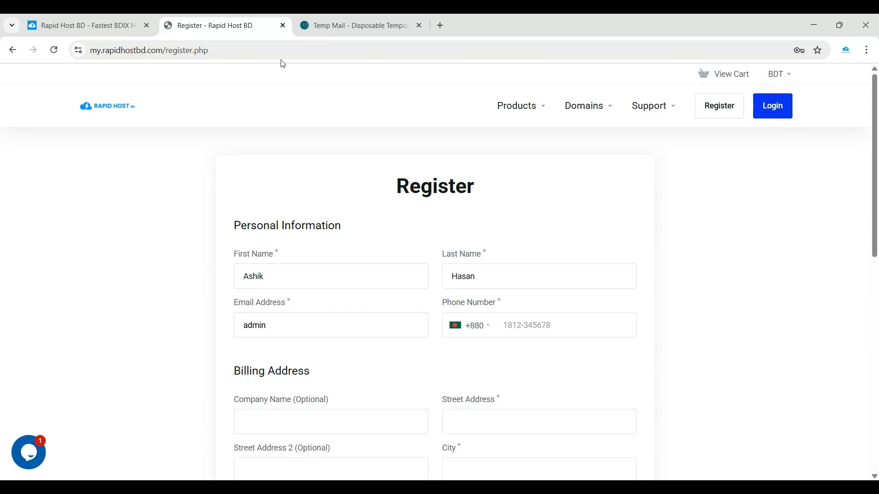
Copy the temporary email address and paste it into the Register form's Email Address field
click(307, 19)
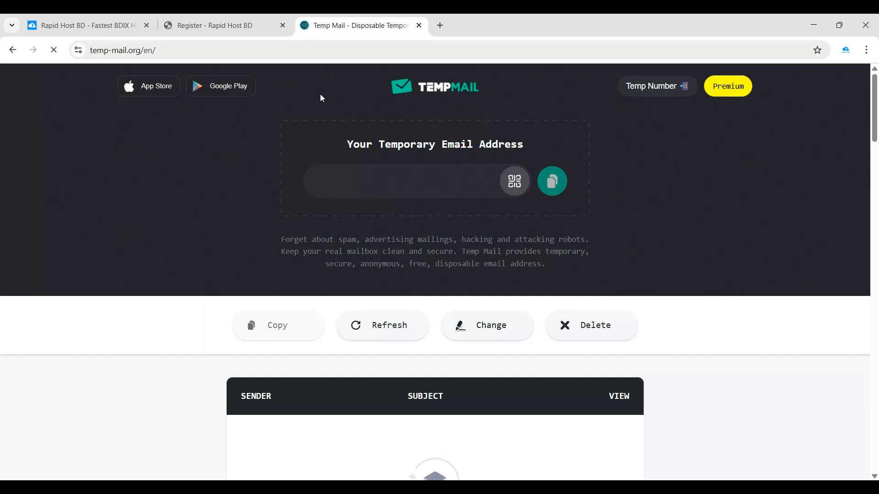
click(553, 180)
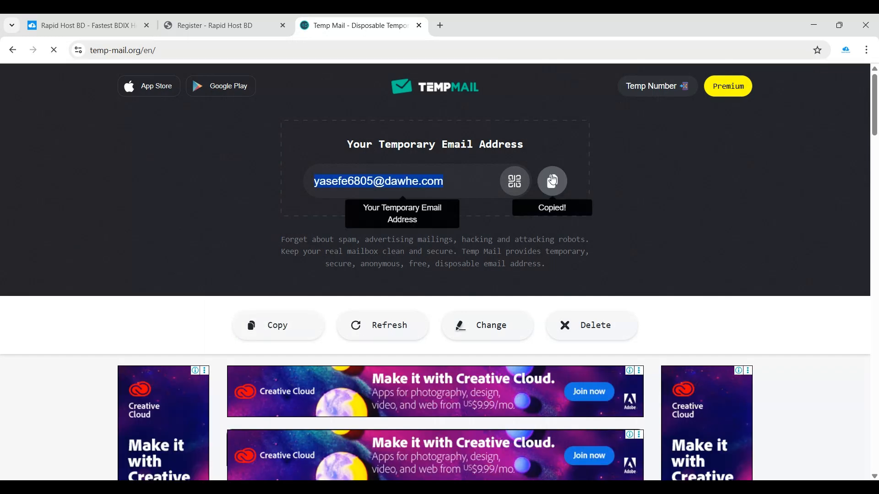
click(198, 20)
click(316, 329)
key(ctrl+a)
key(ctrl+v)
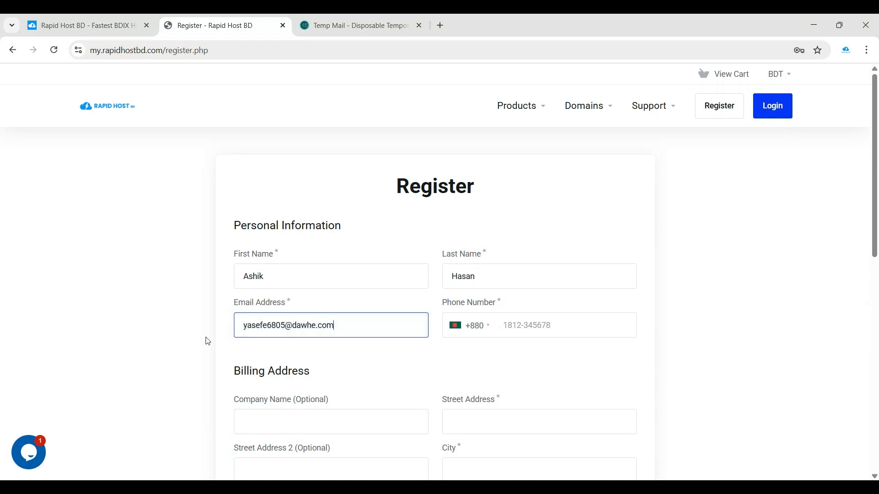
Autofill the phone number and billing address details on the Register form
click(529, 327)
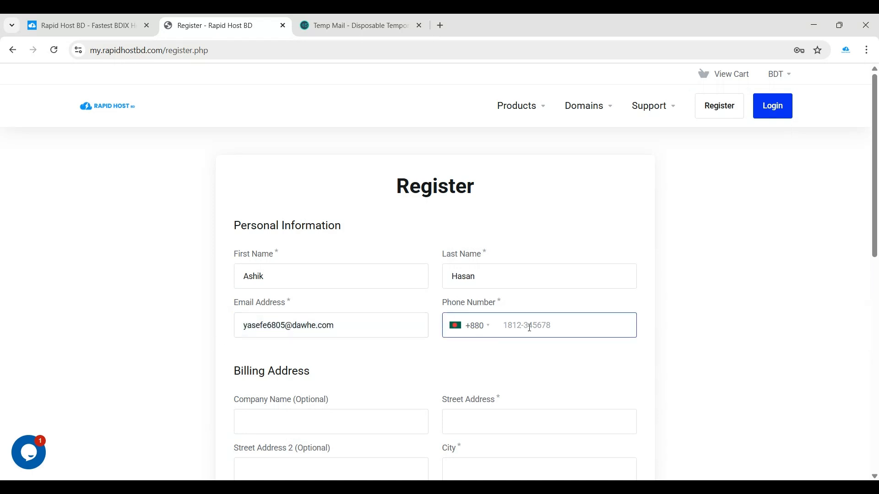
click(538, 359)
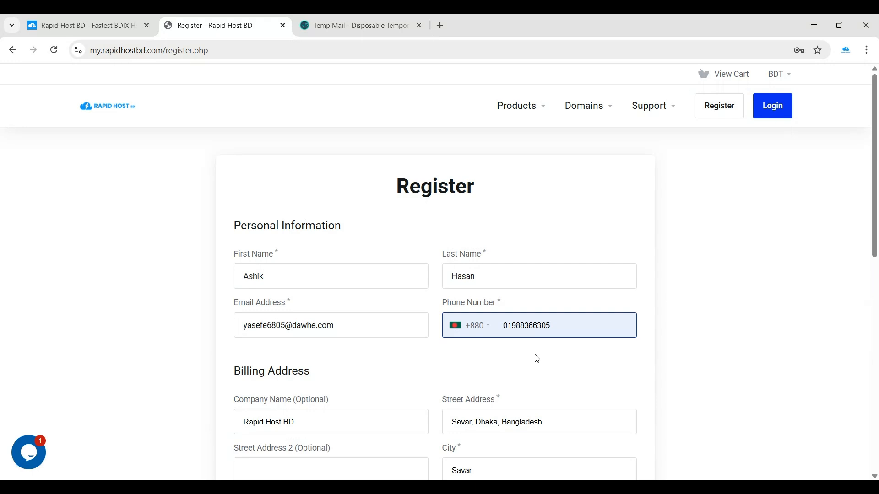
scroll(495, 354, down, 1)
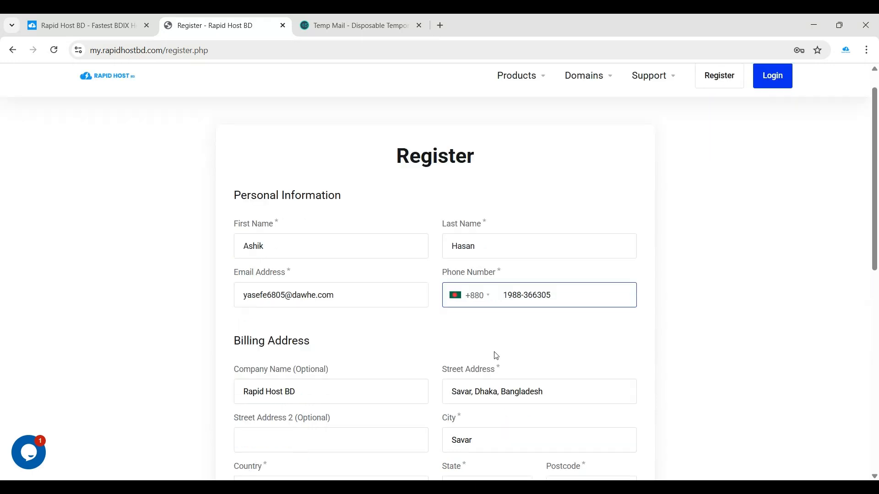
scroll(496, 356, down, 3)
drag(239, 212, 303, 210)
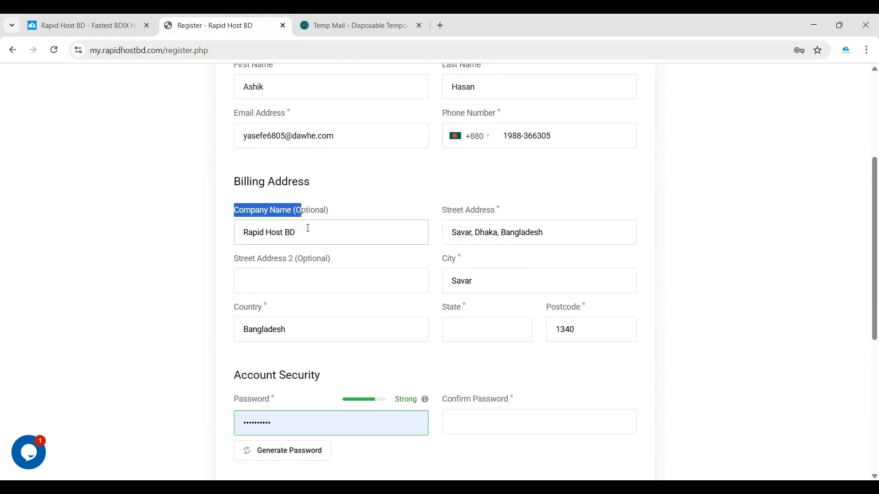
drag(442, 211, 488, 209)
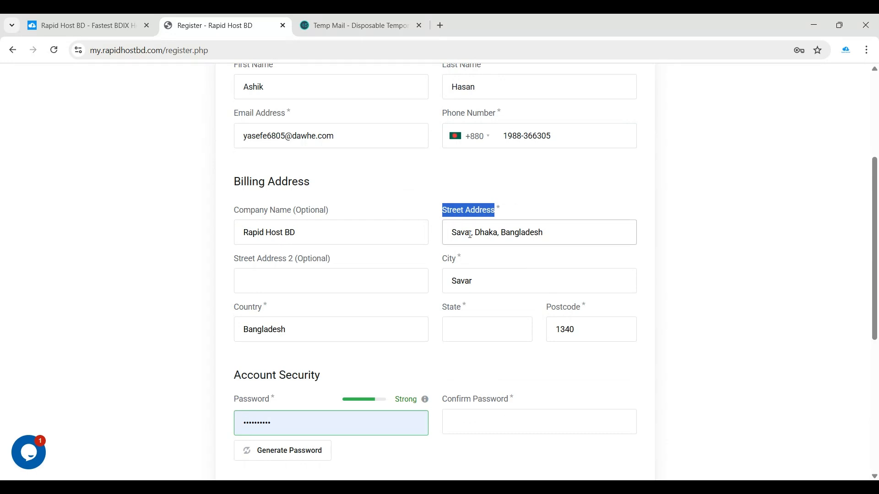
scroll(467, 278, down, 1)
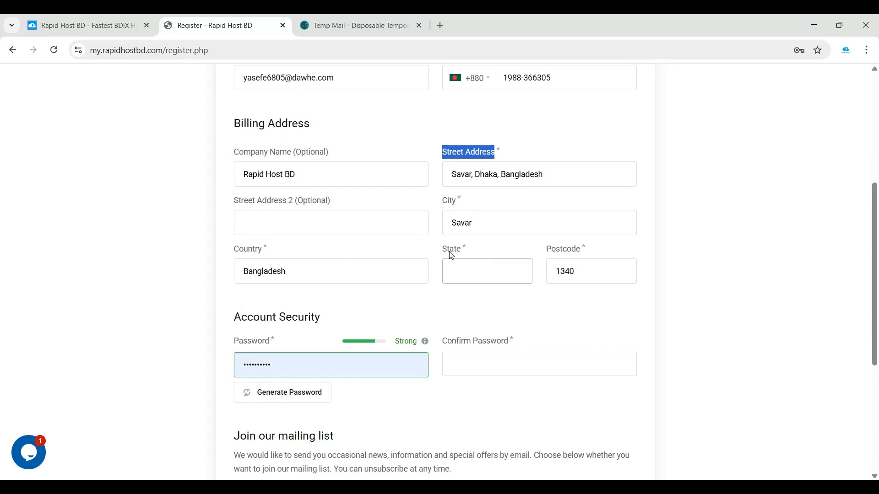
Set the State field to Dhaka and finish the 1340 postcode
click(458, 263)
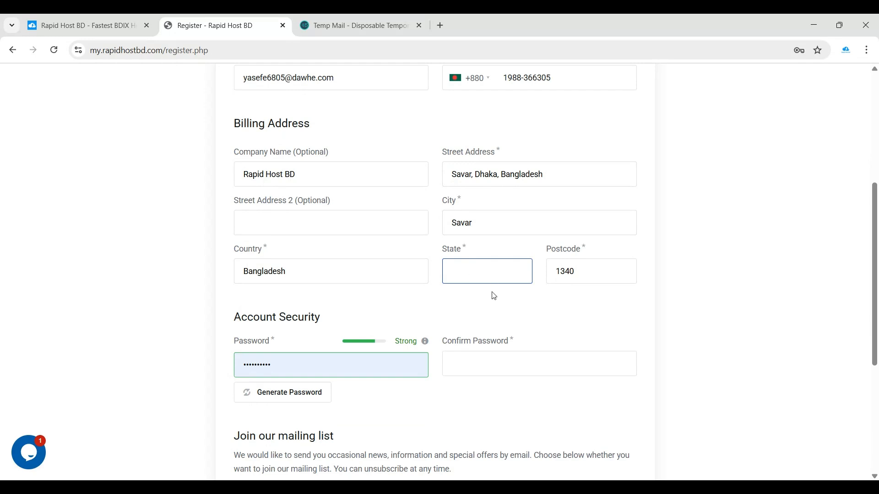
click(496, 309)
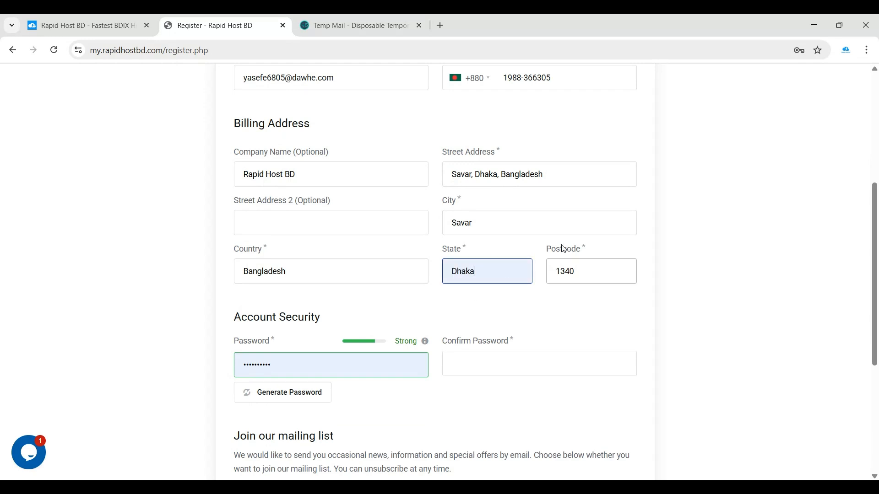
drag(580, 267, 524, 269)
click(655, 233)
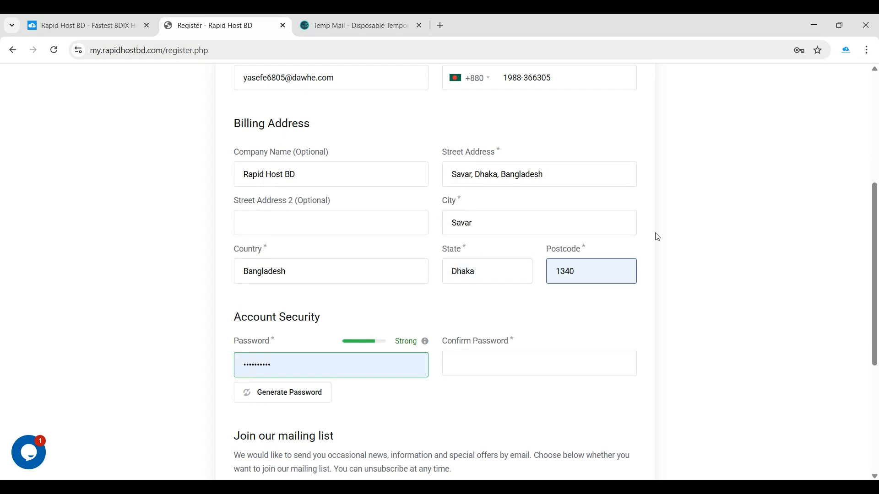
scroll(451, 255, down, 2)
scroll(453, 258, down, 1)
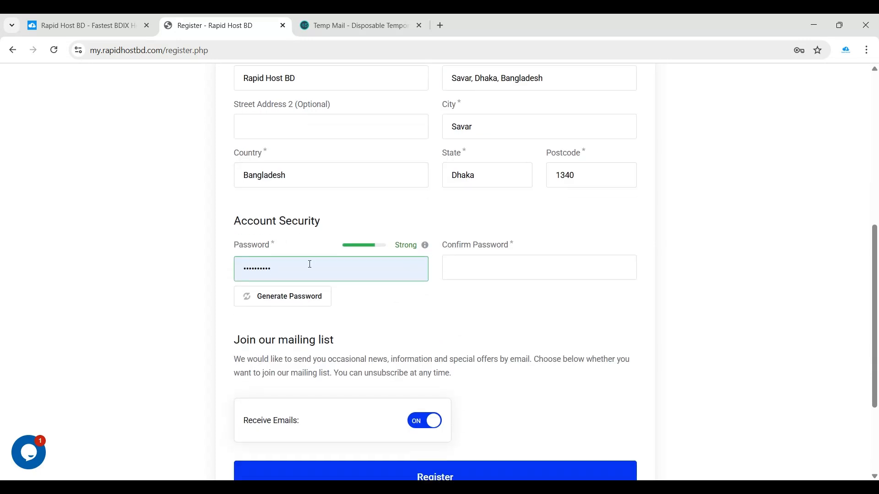
Fill both password fields with a generated 12-character password rated Strong
key(ctrl+a)
text(R•••••••••••)
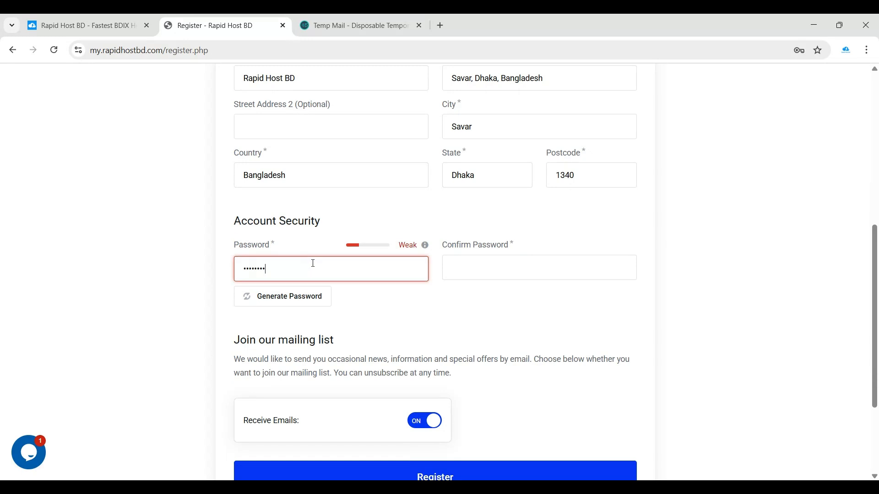
text(•••••)
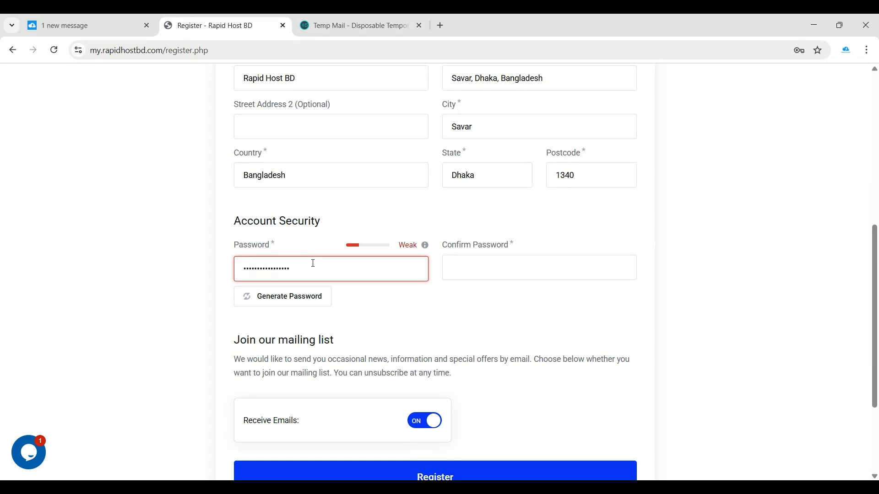
click(174, 287)
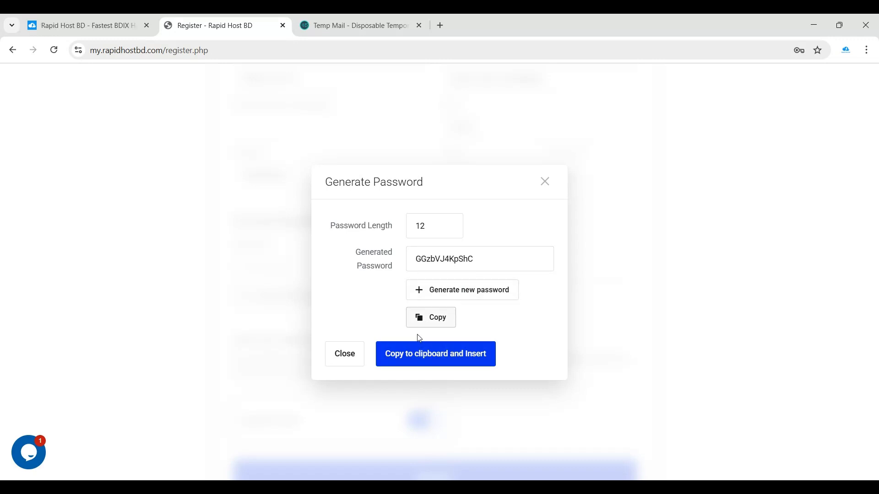
click(428, 359)
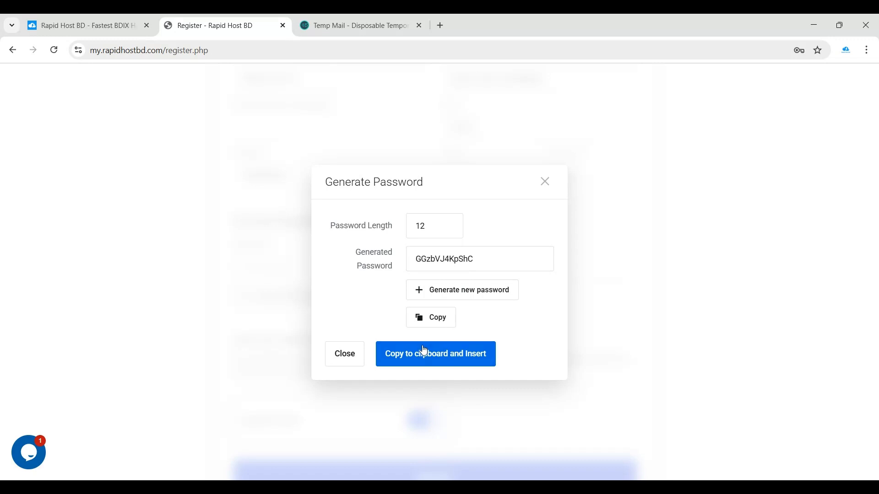
click(424, 350)
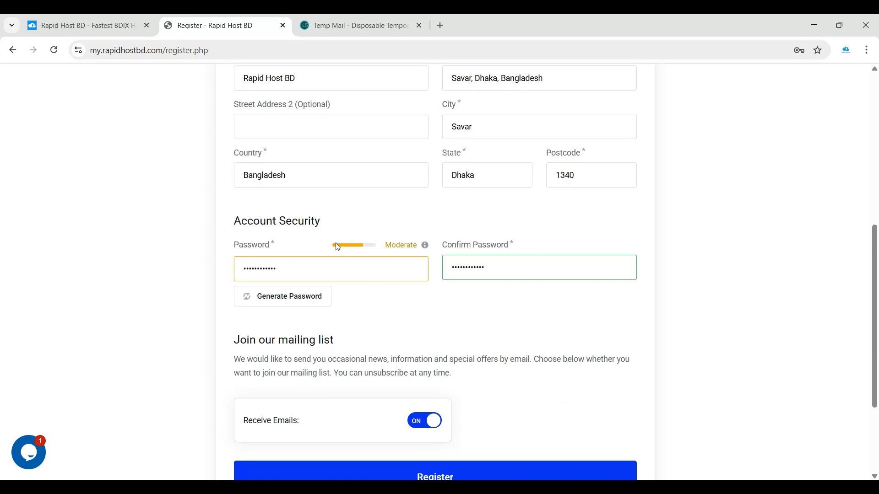
click(313, 299)
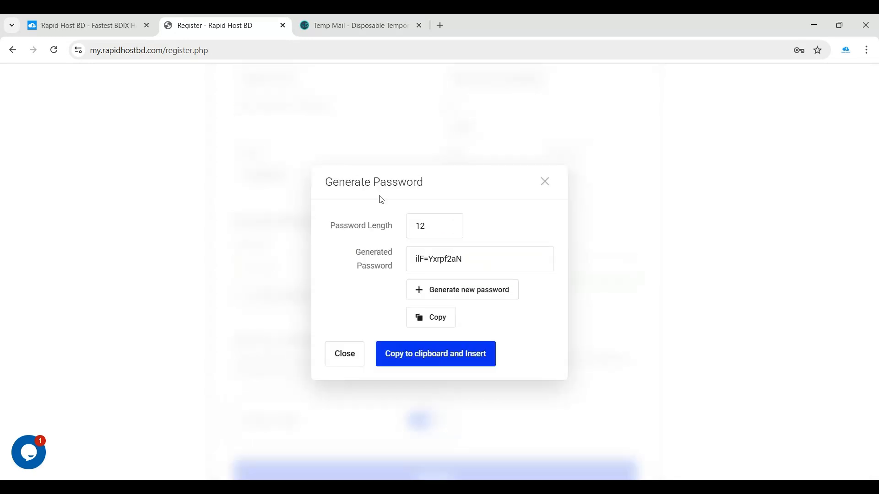
click(441, 363)
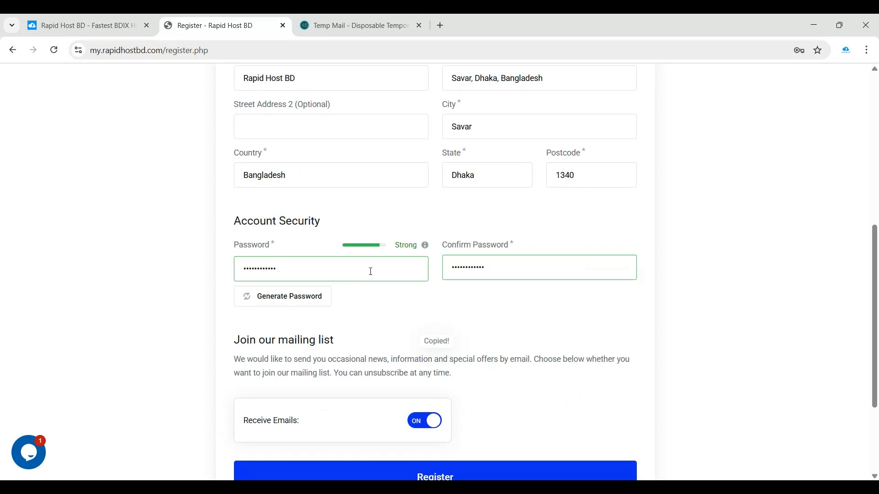
drag(395, 245, 412, 245)
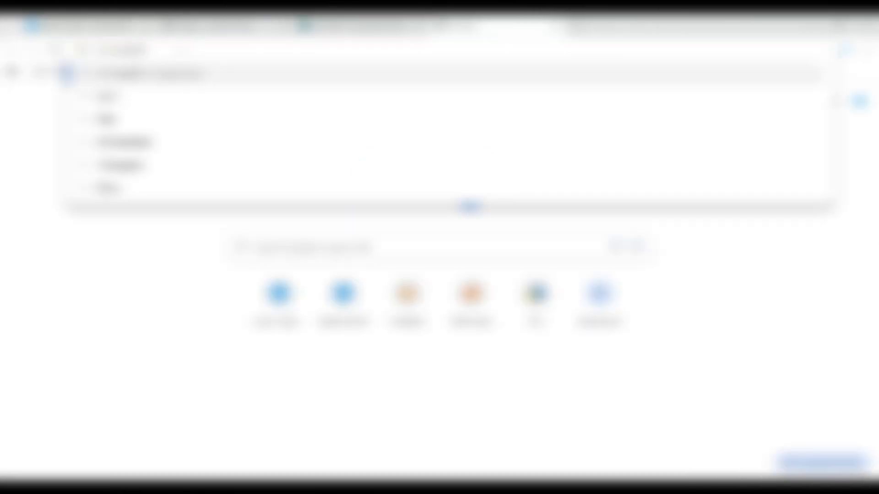
Submit the Register form to create the account and reach the client dashboard
drag(183, 50, 91, 49)
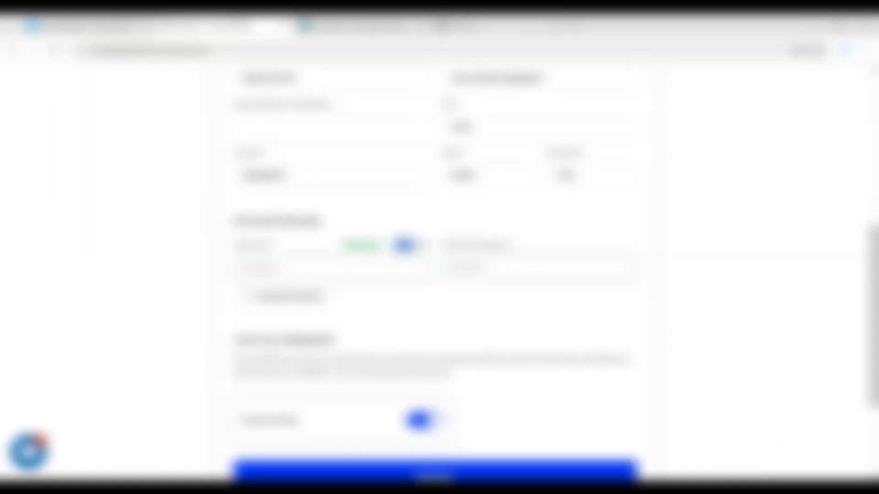
scroll(254, 279, down, 3)
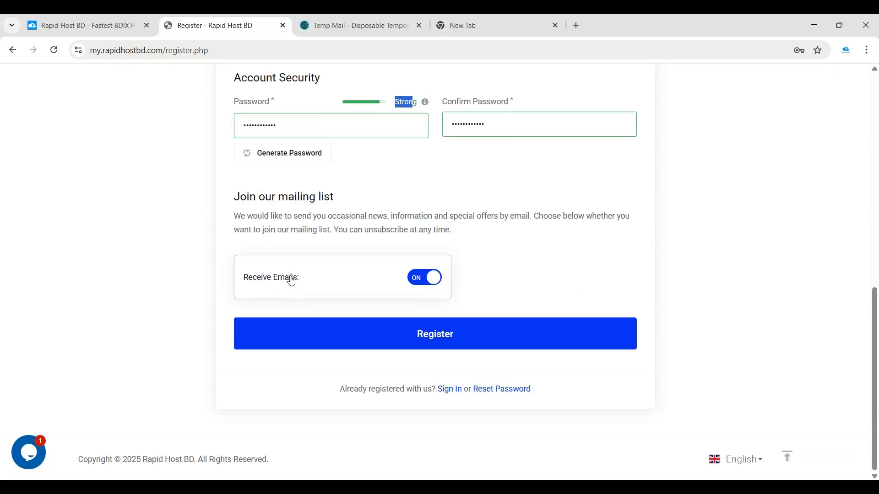
drag(274, 216, 442, 218)
click(409, 226)
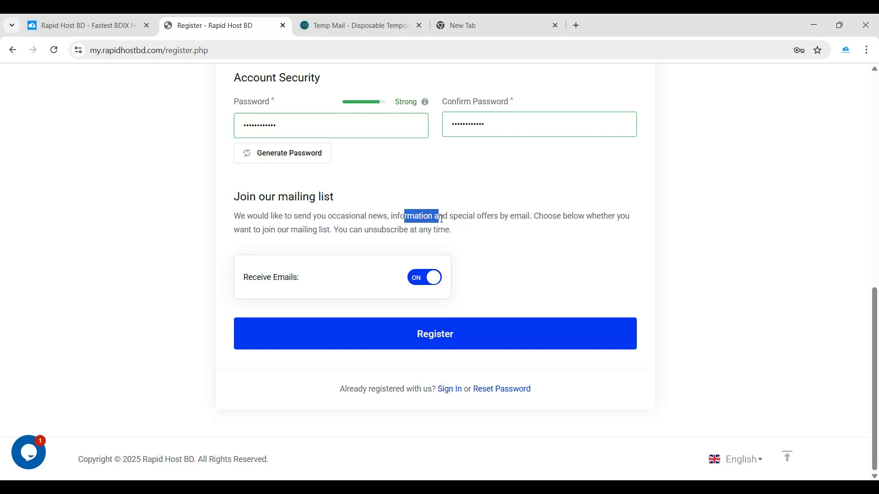
click(346, 219)
click(345, 331)
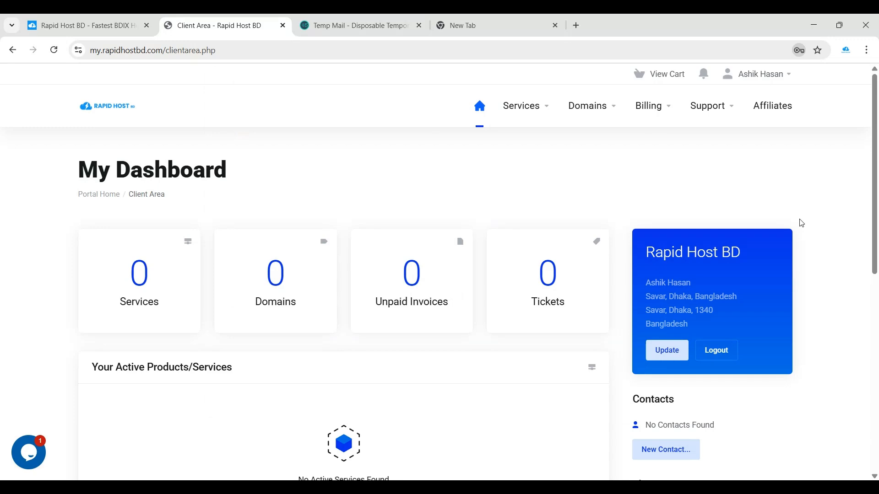
Open the Rapid Host BD Welcome email in the Temp Mail inbox
click(416, 17)
scroll(325, 198, down, 7)
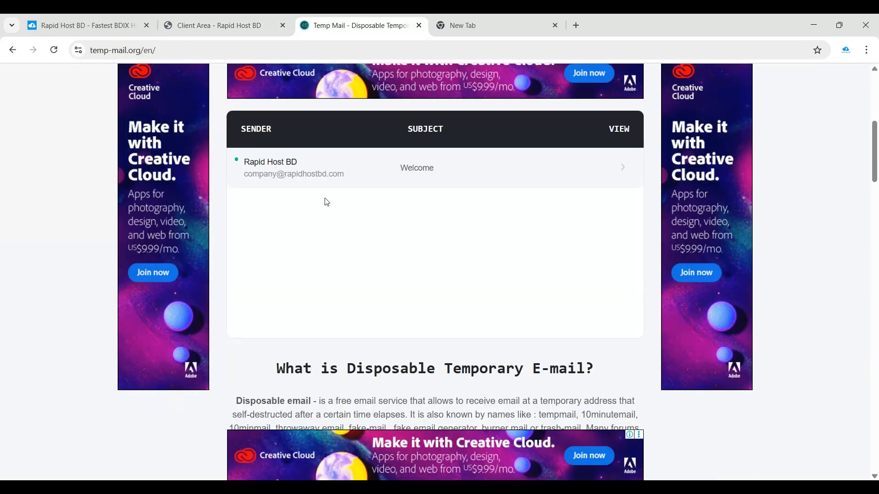
click(293, 169)
scroll(321, 280, down, 4)
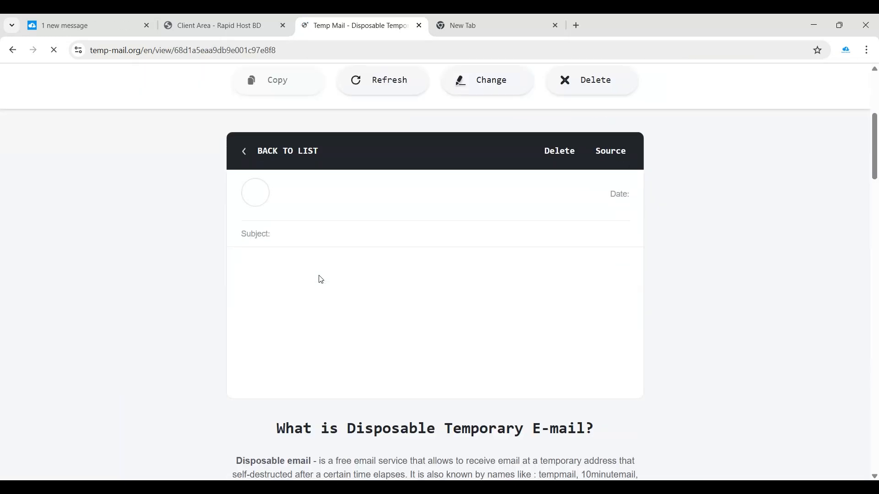